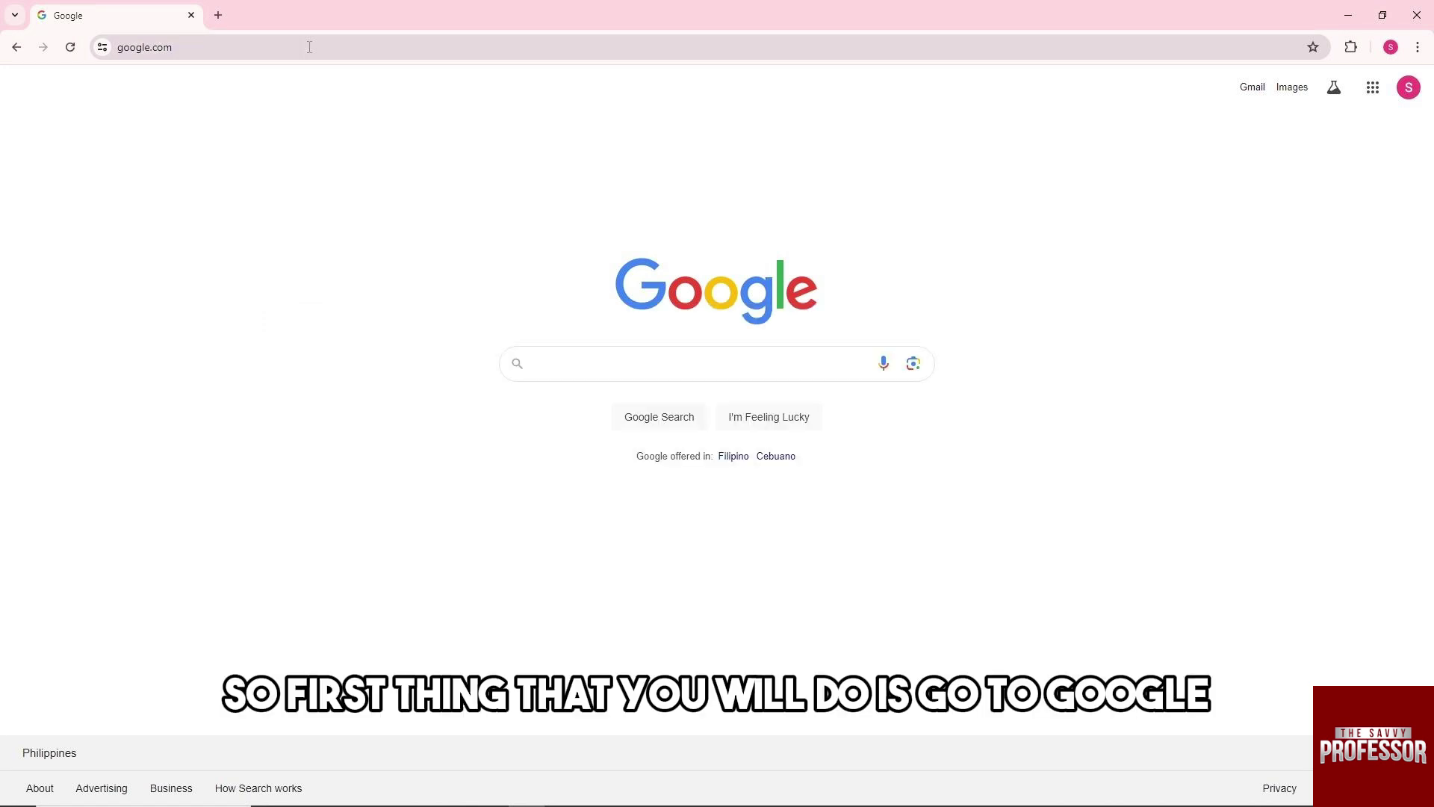
Search Google for 'filetype:pdf cars' to list PDF documents about cars.
click(310, 45)
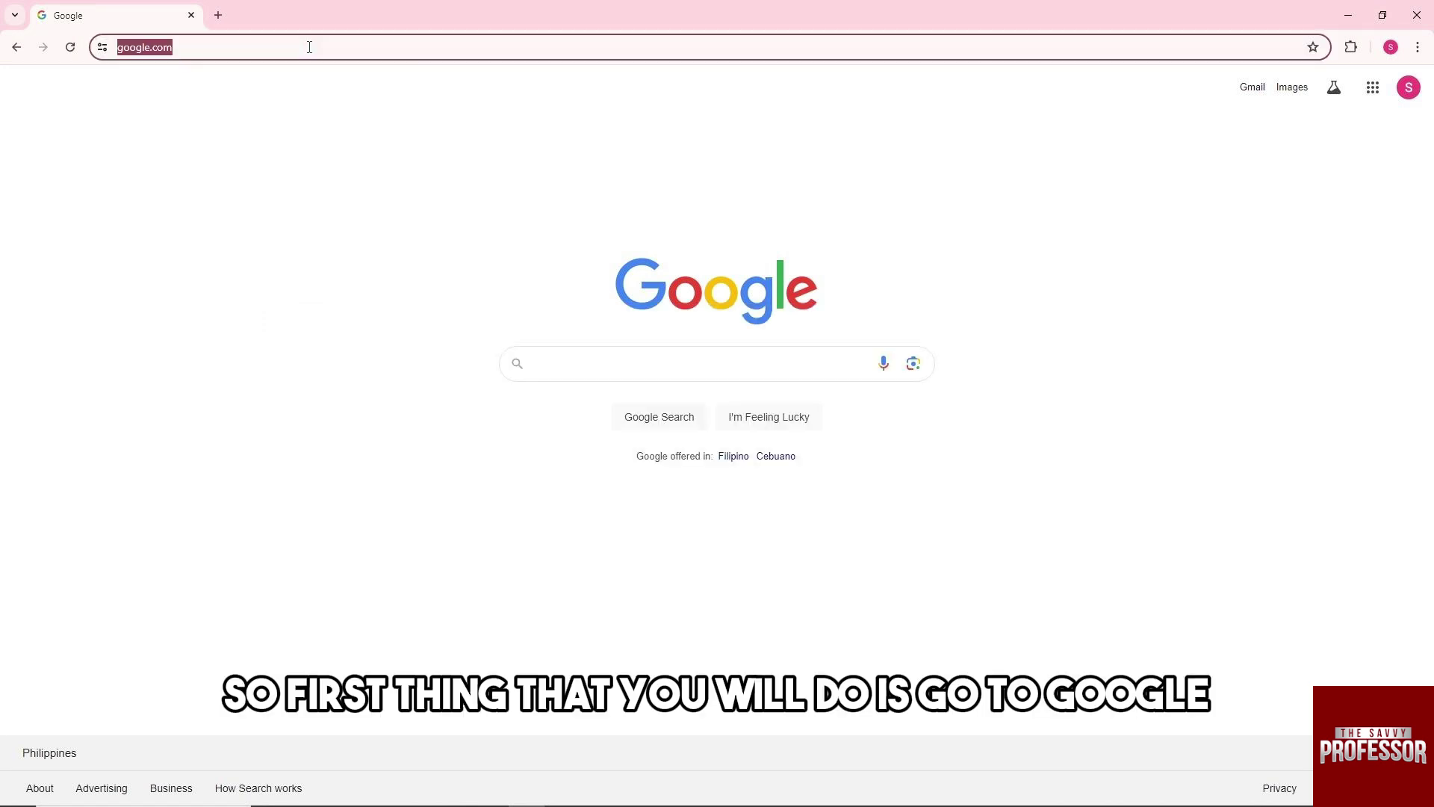
click(579, 360)
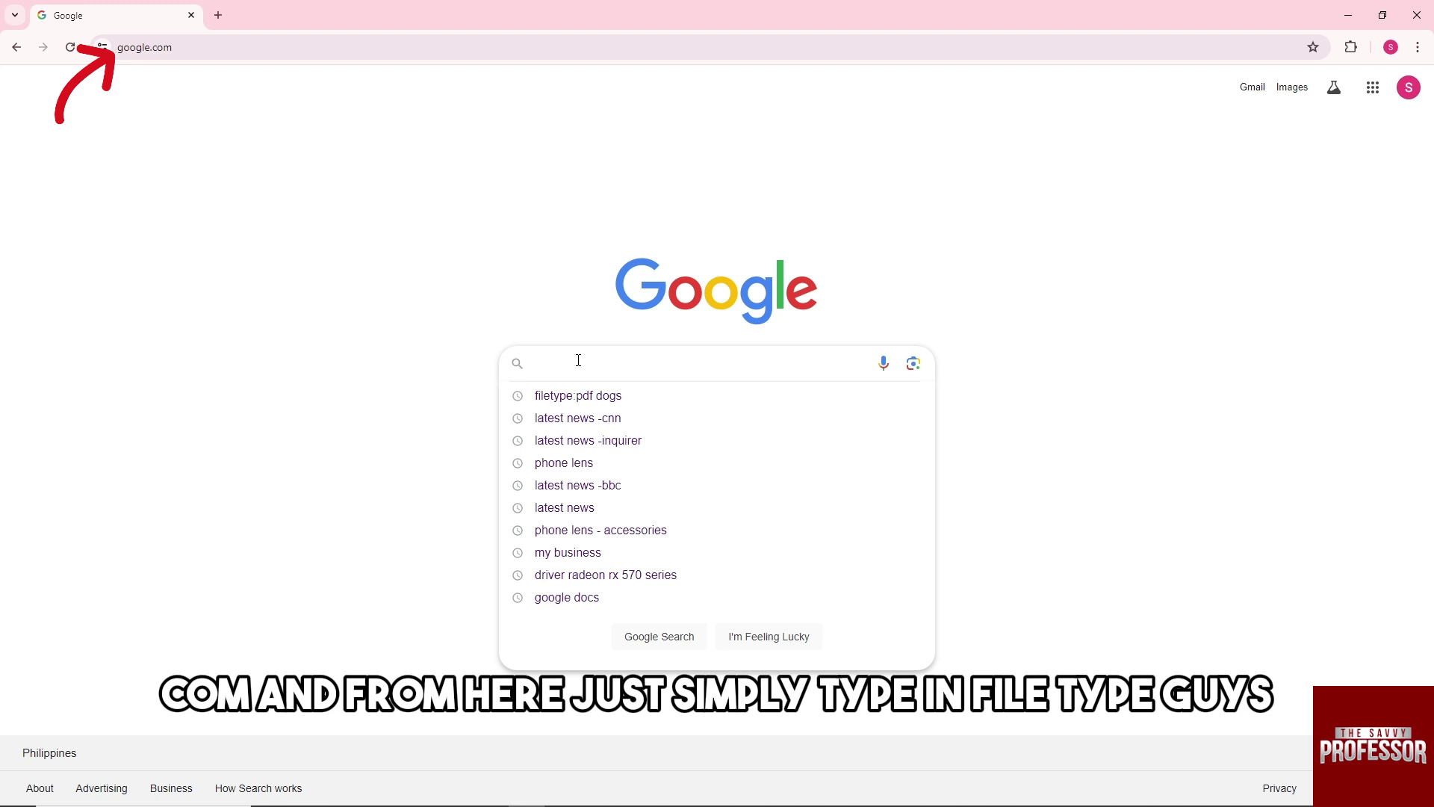
text(filetype:)
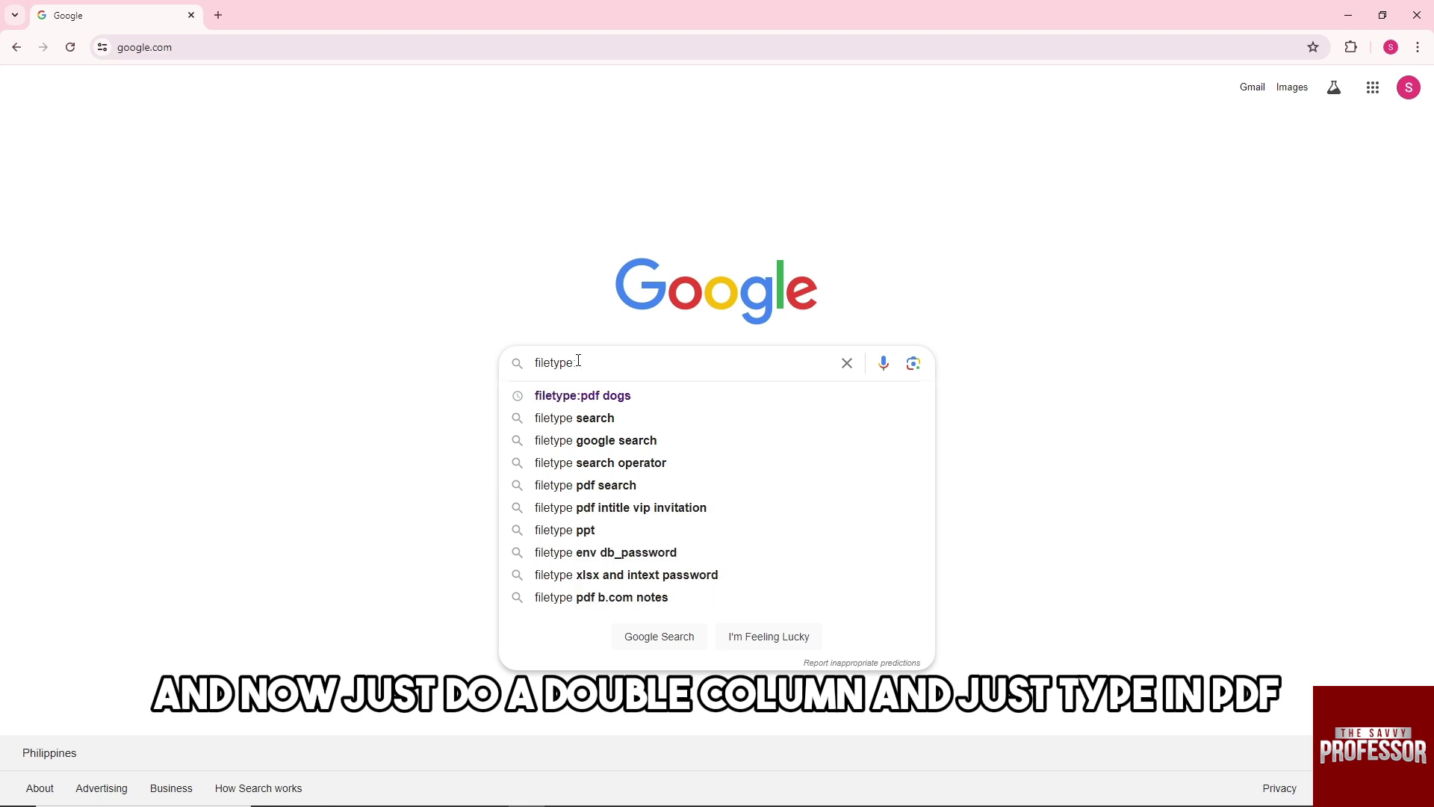
text(pdf)
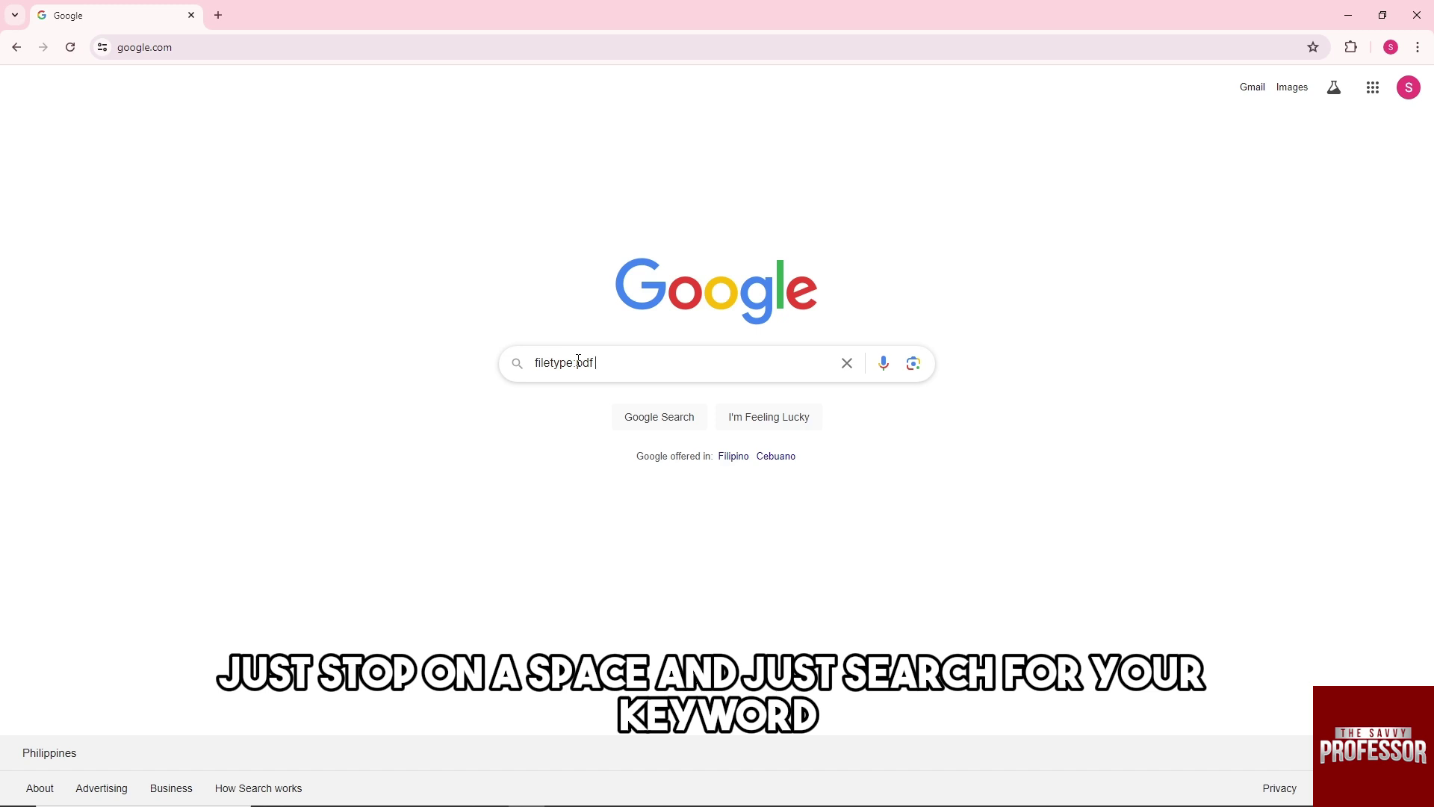
text(cars)
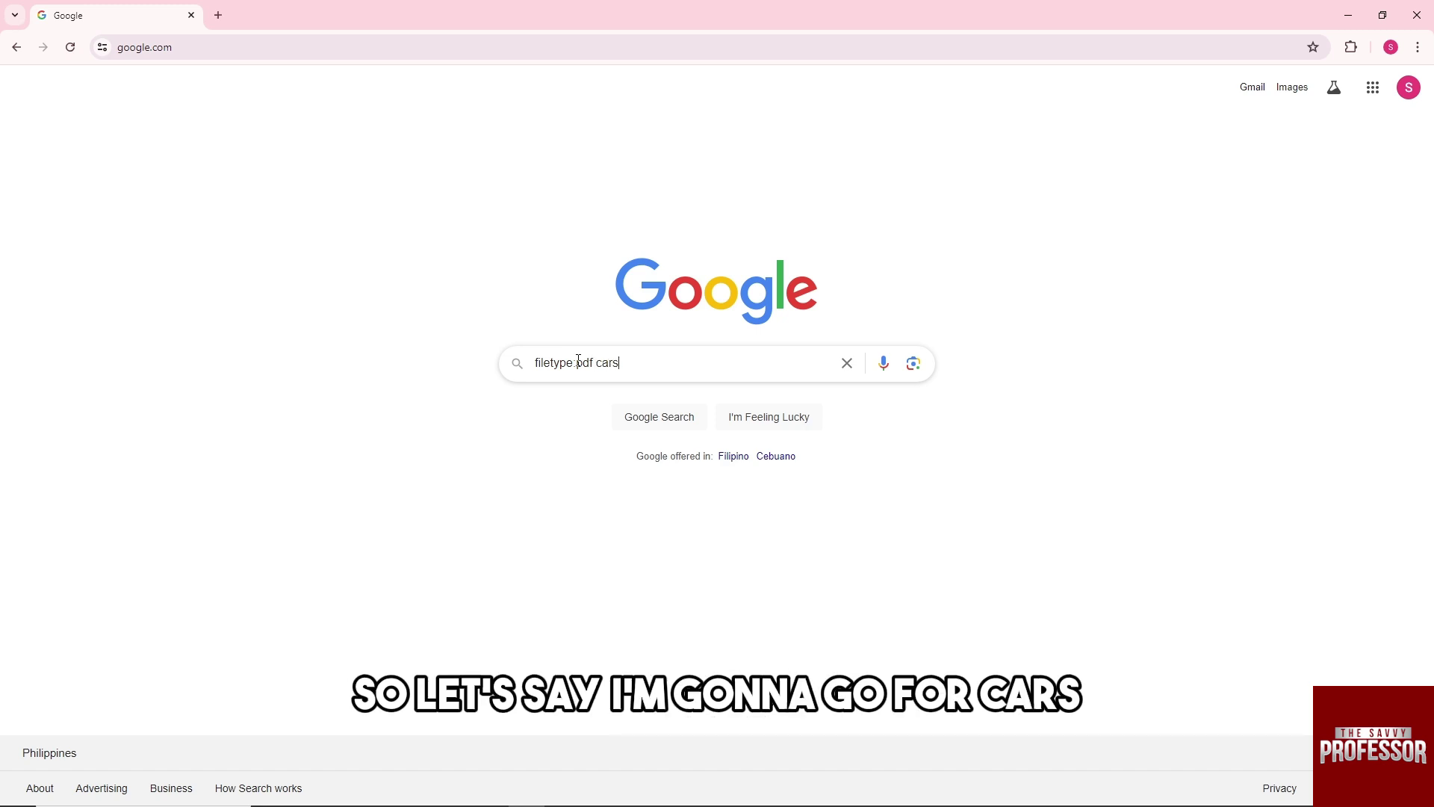
key(Return)
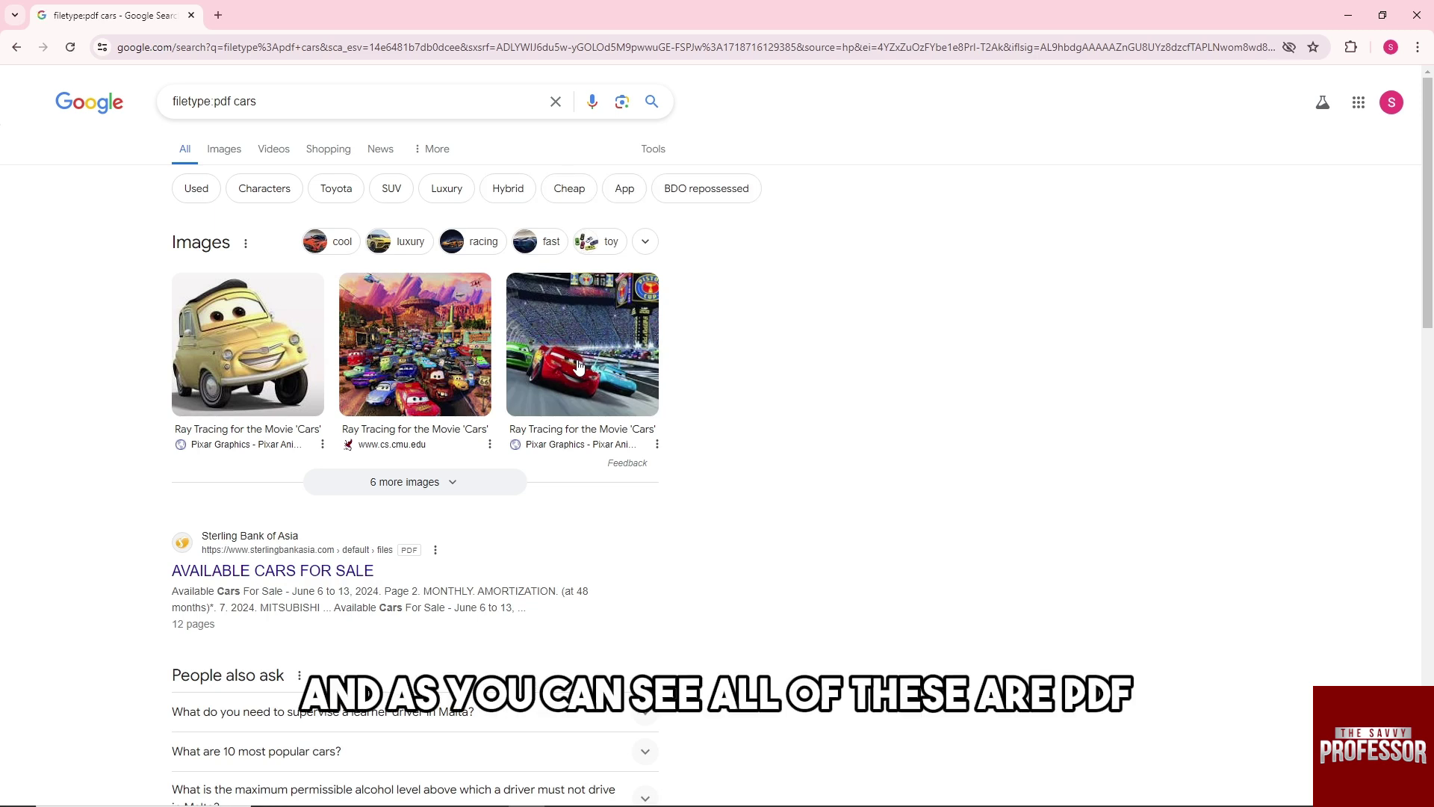
double_click(408, 551)
scroll(419, 559, down, 3)
double_click(417, 632)
scroll(423, 632, down, 3)
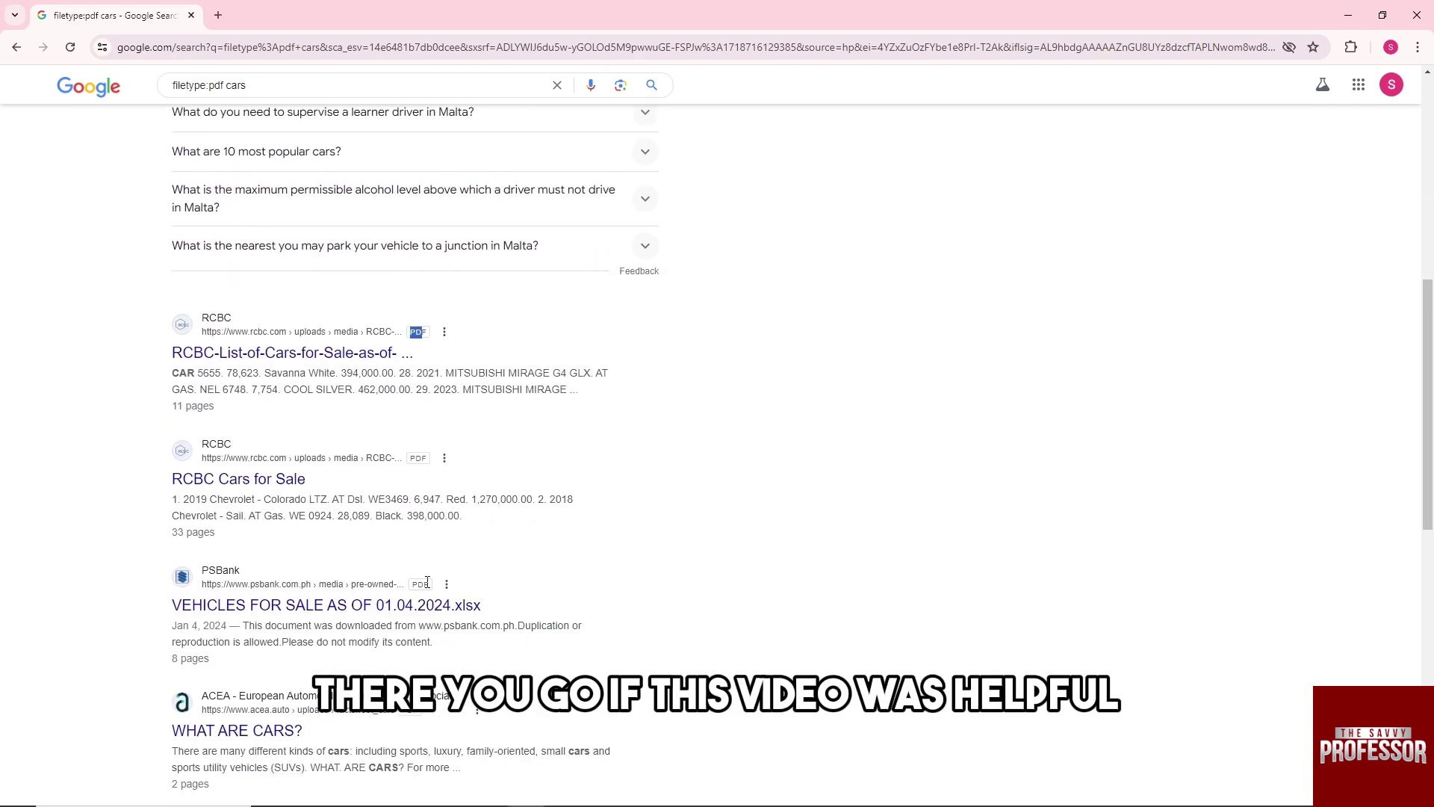
scroll(426, 582, down, 3)
scroll(428, 585, up, 7)
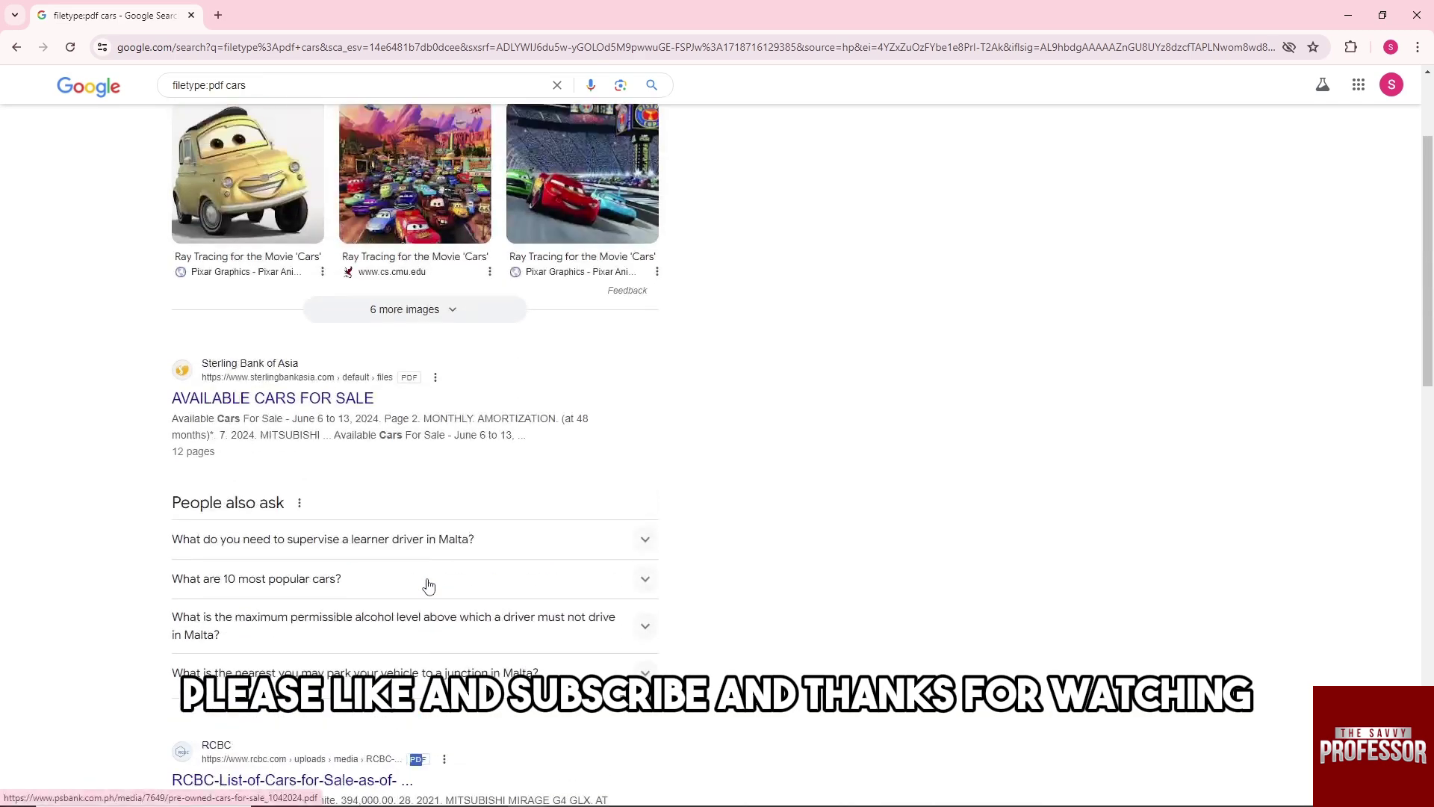
scroll(427, 584, up, 2)
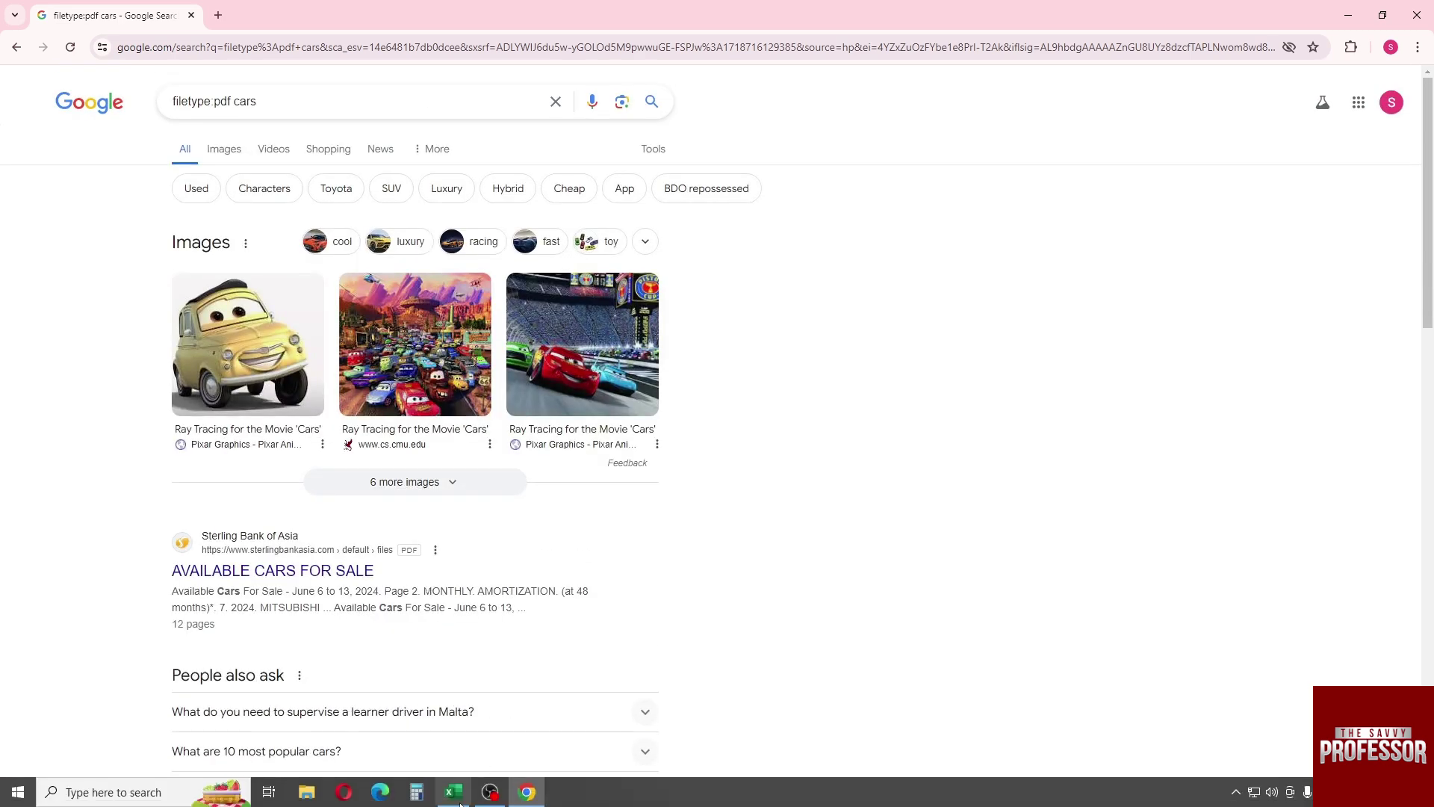